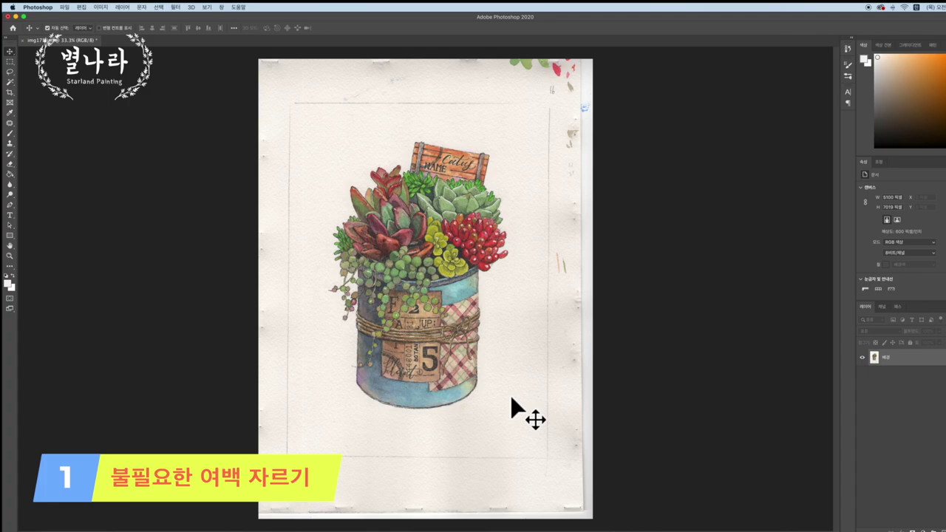
- Crop the scanned painting closely around the succulent can and sign, cutting off the pencil frame and the unneeded margins
key("c")
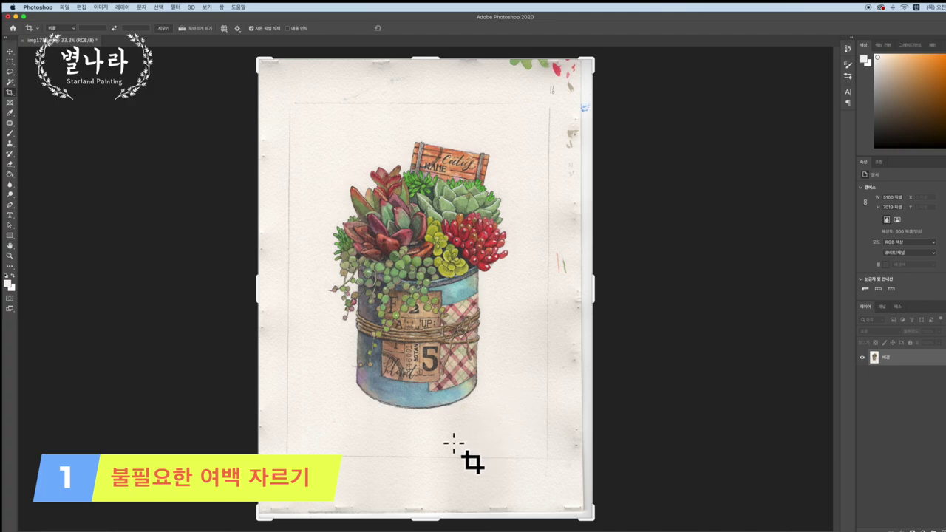
left_click_drag(596, 298, 559, 301)
left_click_drag(294, 289, 329, 288)
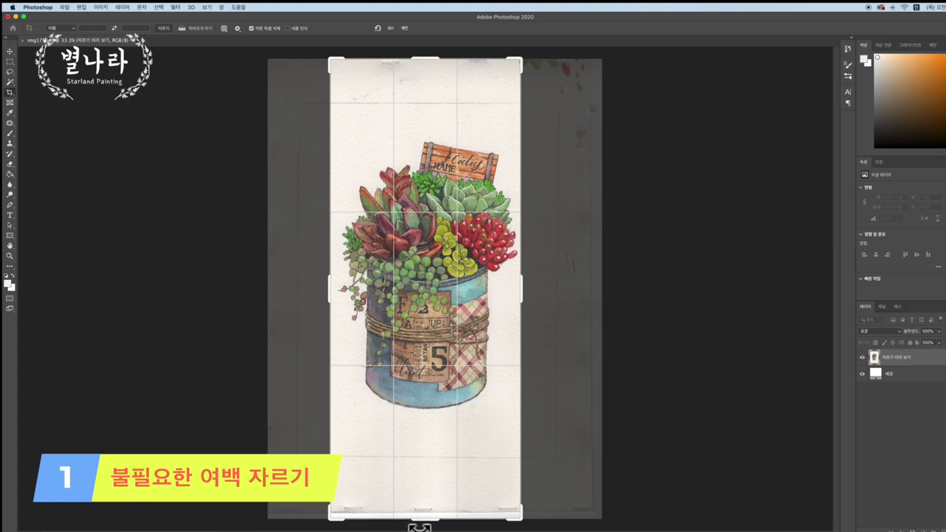
left_click_drag(423, 516, 429, 469)
left_click_drag(427, 95, 427, 128)
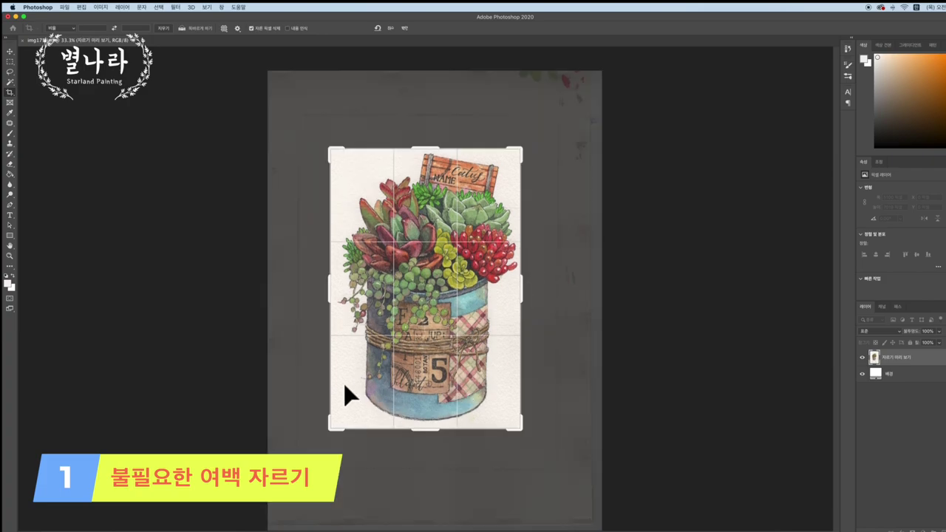
left_click_drag(427, 429, 430, 429)
left_click_drag(329, 289, 329, 289)
left_click_drag(523, 288, 521, 290)
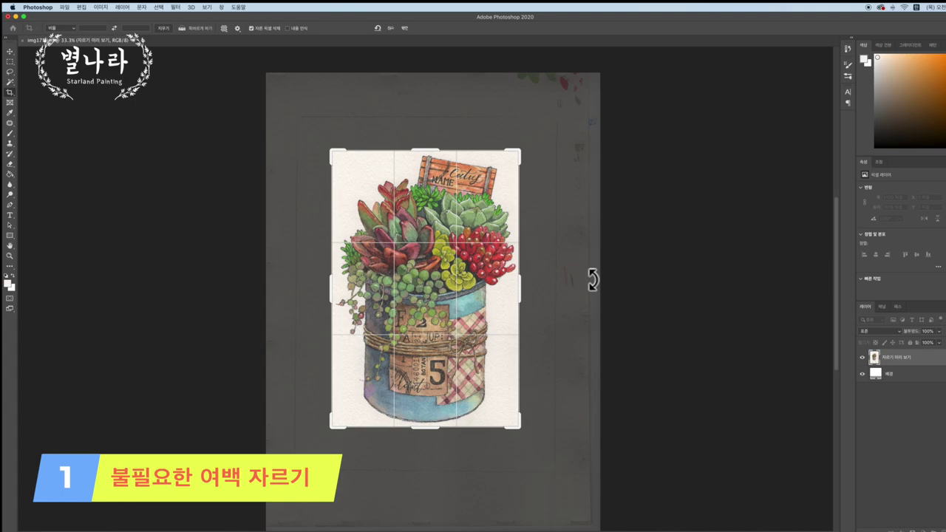
key("Return")
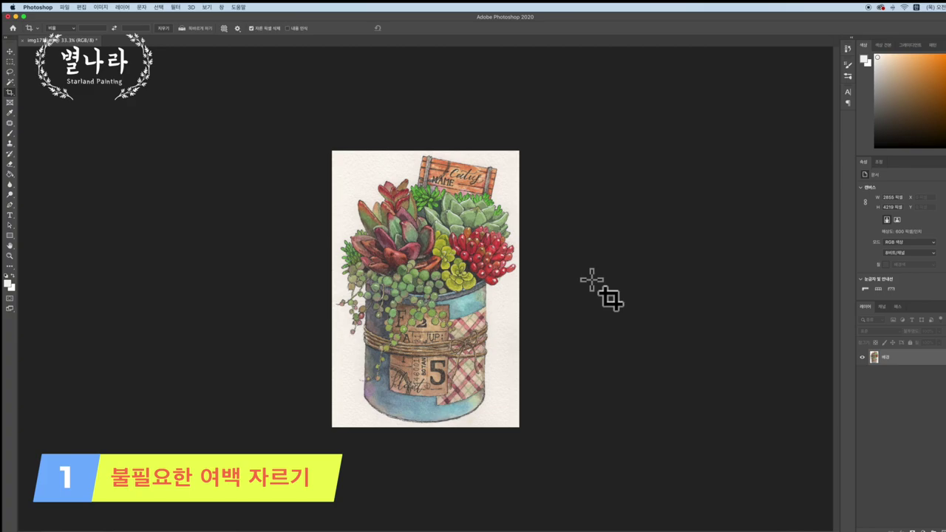
- Examine the paper background at 200% along the can, the red succulent, the wooden sign and the empty upper-left area
key("super+plus")
key("super+plus")
key("super+plus")
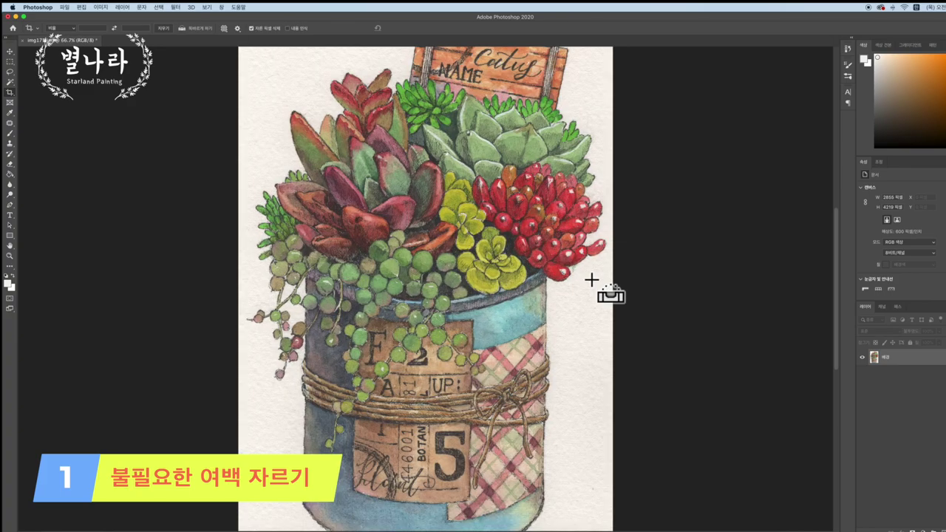
key("super+minus")
key("super+minus")
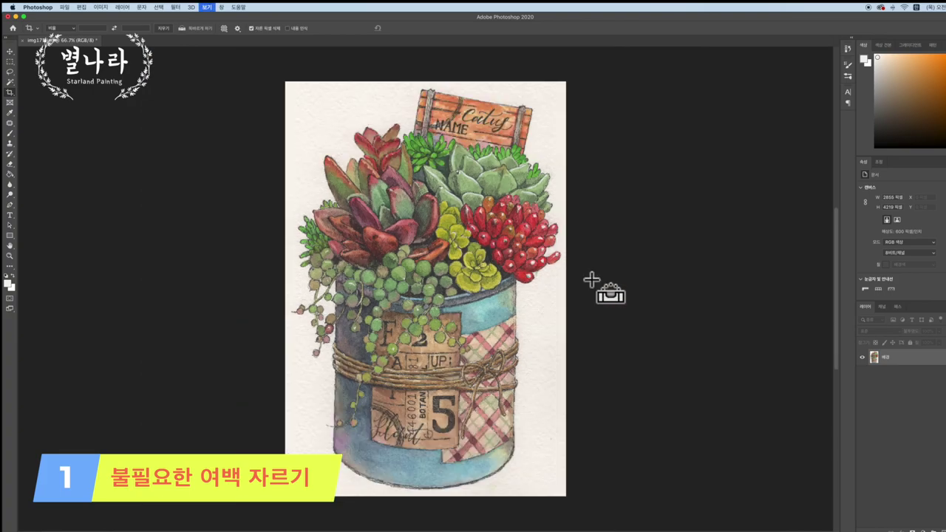
key("super+plus")
key("super+plus")
key("super+plus")
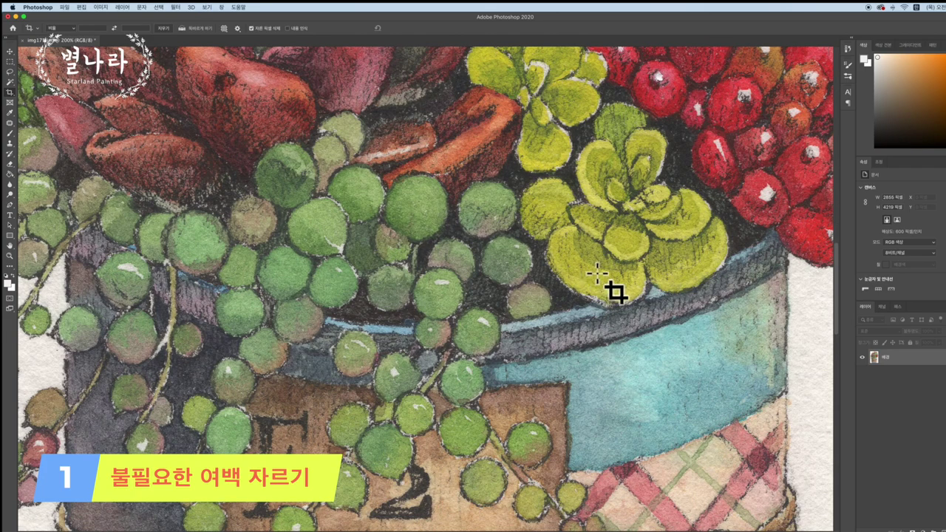
key("space")
left_click_drag(655, 271, 481, 273)
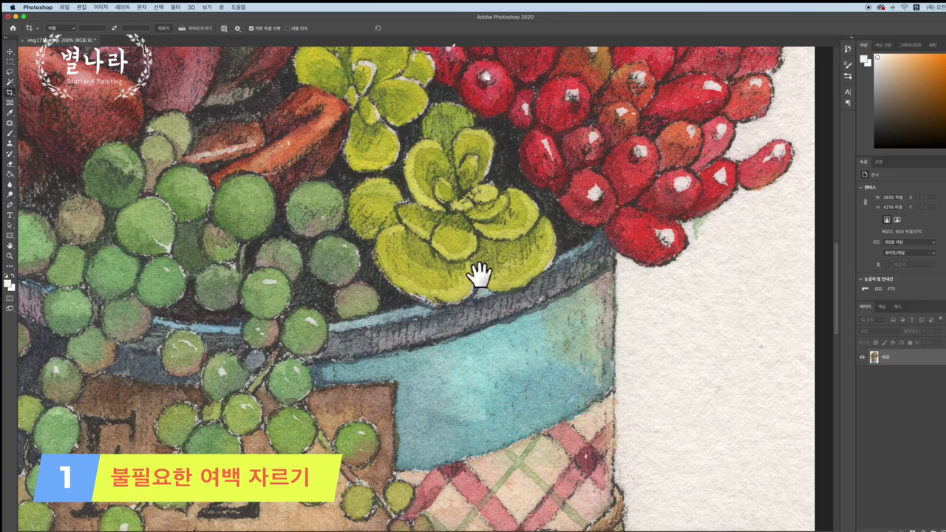
mouse_move(650, 286)
left_mouse_down()
mouse_move(591, 309)
mouse_move(567, 258)
mouse_move(532, 306)
mouse_move(520, 260)
mouse_move(482, 296)
mouse_move(478, 334)
left_mouse_up()
left_click_drag(461, 195, 460, 300)
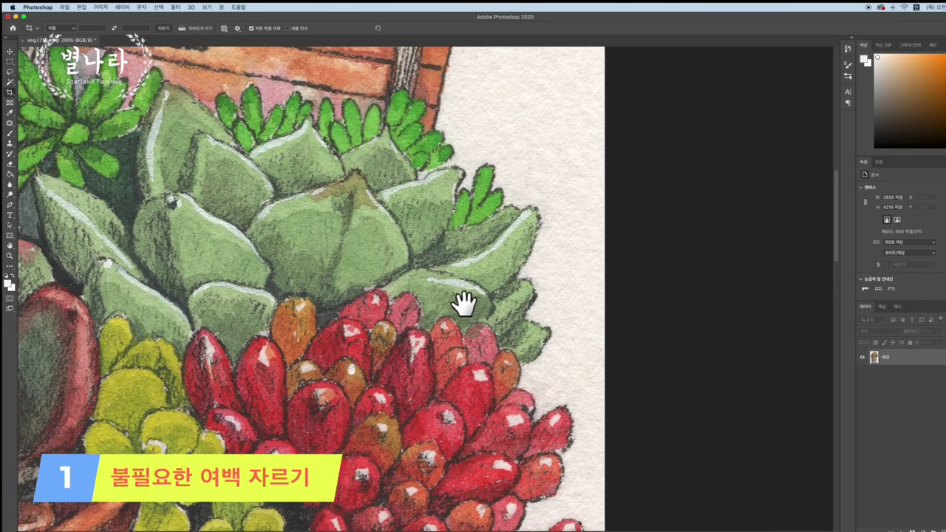
left_click_drag(473, 253, 481, 317)
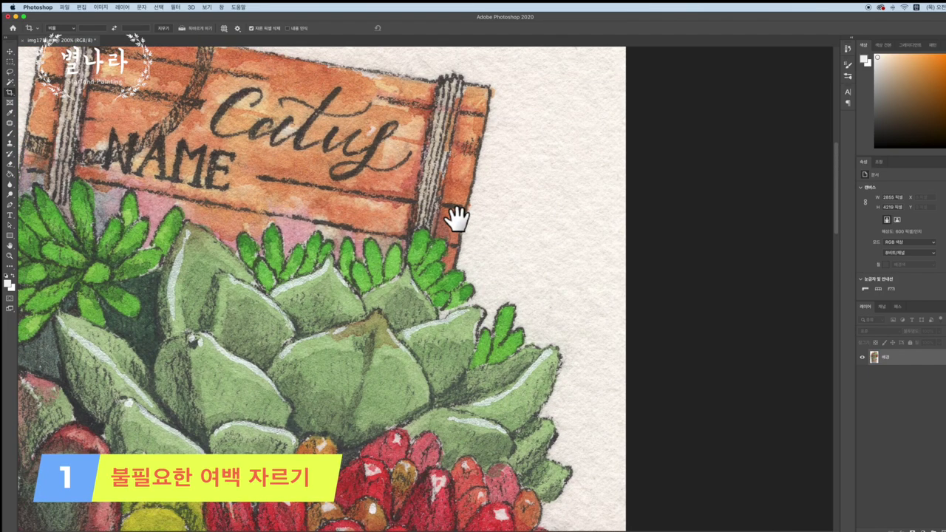
left_click_drag(354, 200, 412, 275)
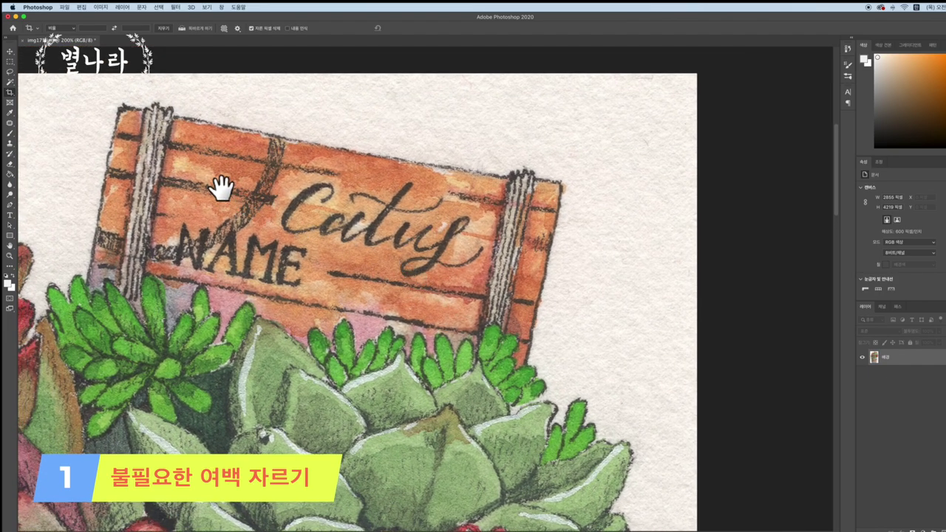
left_click_drag(220, 186, 378, 229)
left_click_drag(172, 208, 378, 209)
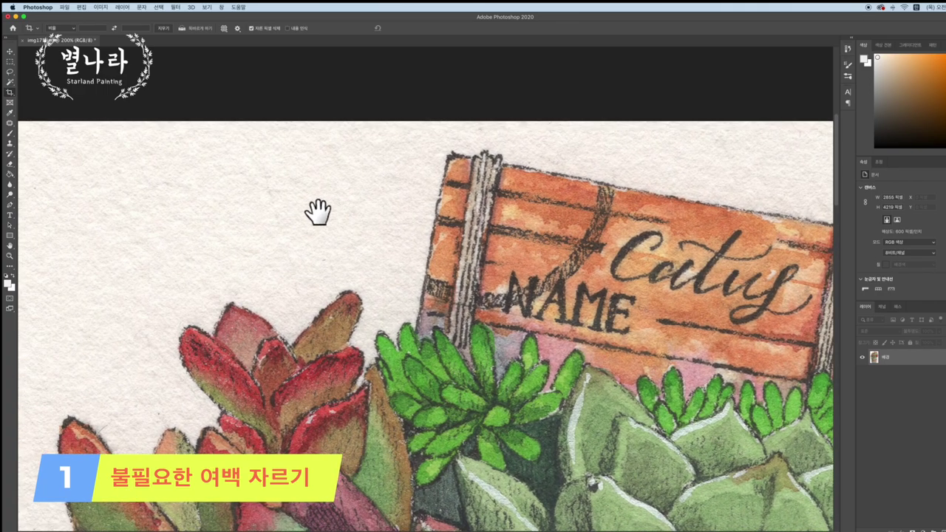
left_click_drag(195, 213, 384, 207)
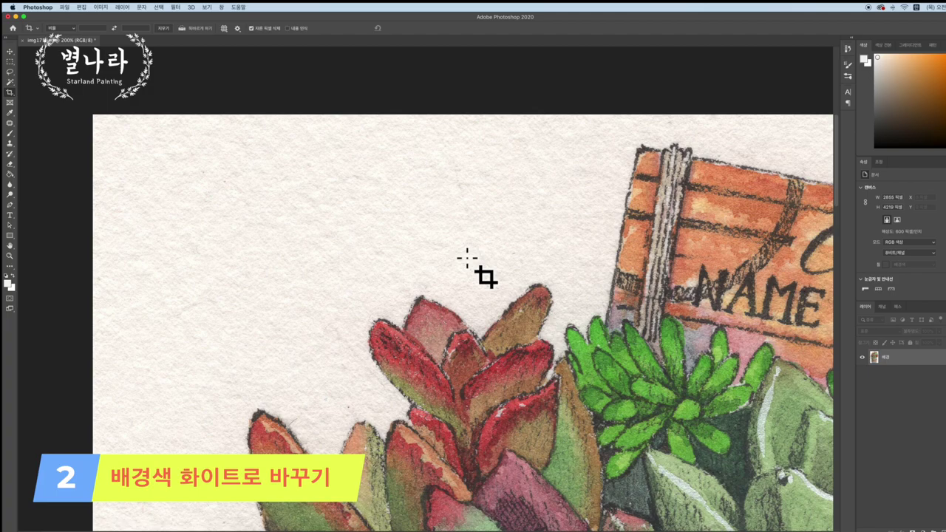
- Start a Levels adjustment and set the white point by sampling the blank paper above the red-tipped succulent leaves
key("super+l")
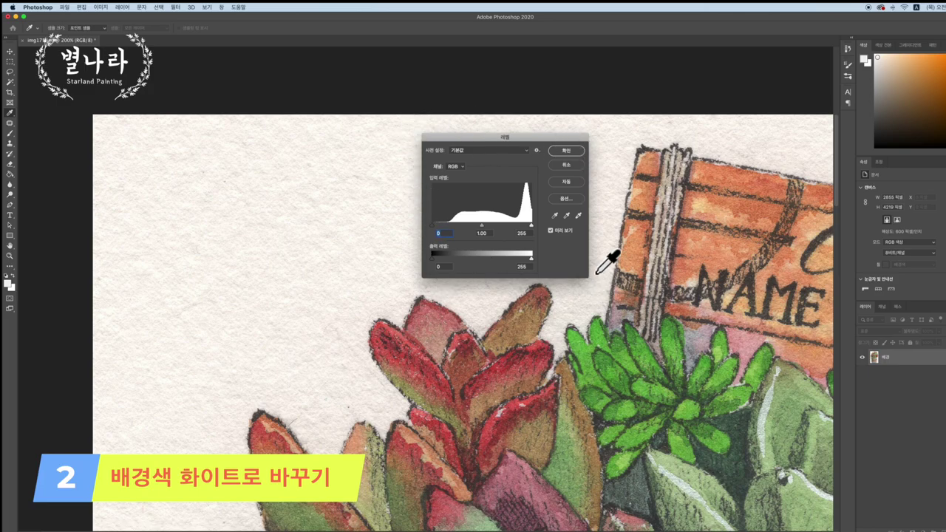
left_click(579, 215)
left_click(345, 235)
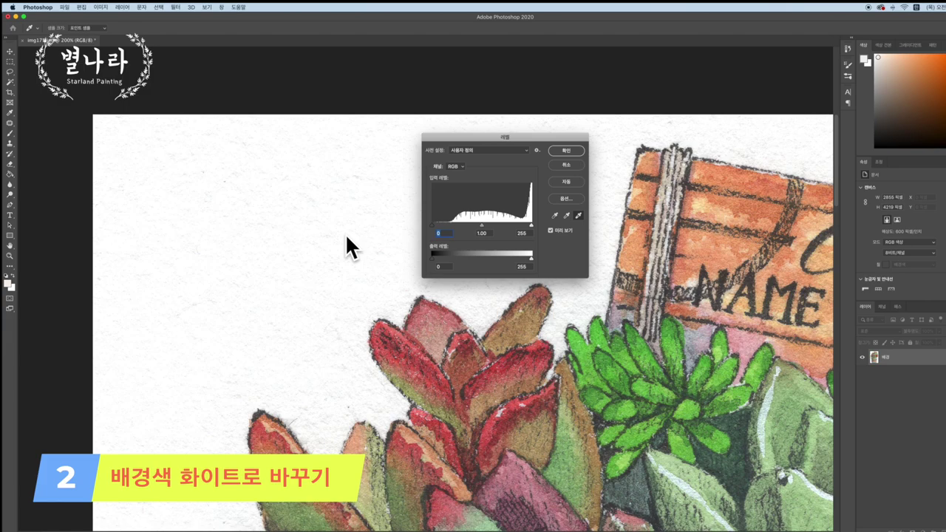
- Compare the painting before and after the white point correction by toggling the Levels preview
key("super+minus")
key("super+minus")
key("super+minus")
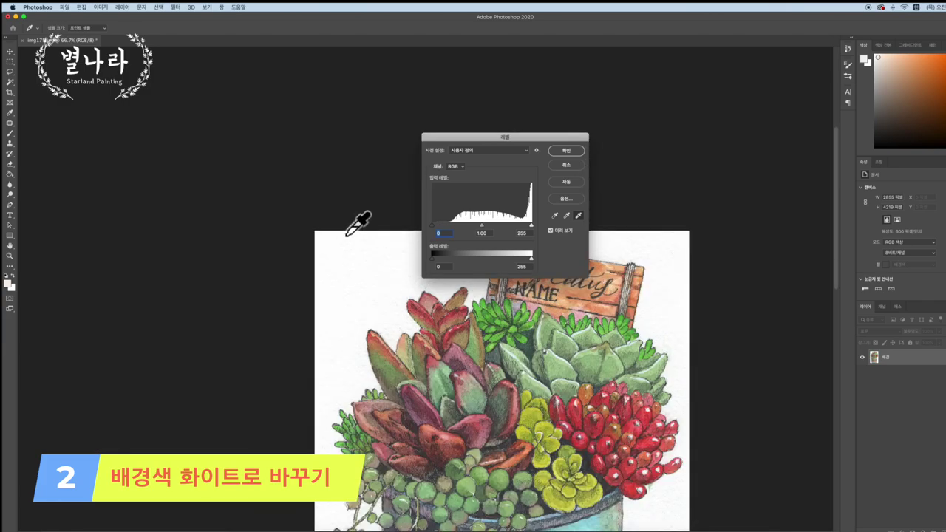
left_click_drag(536, 136, 772, 74)
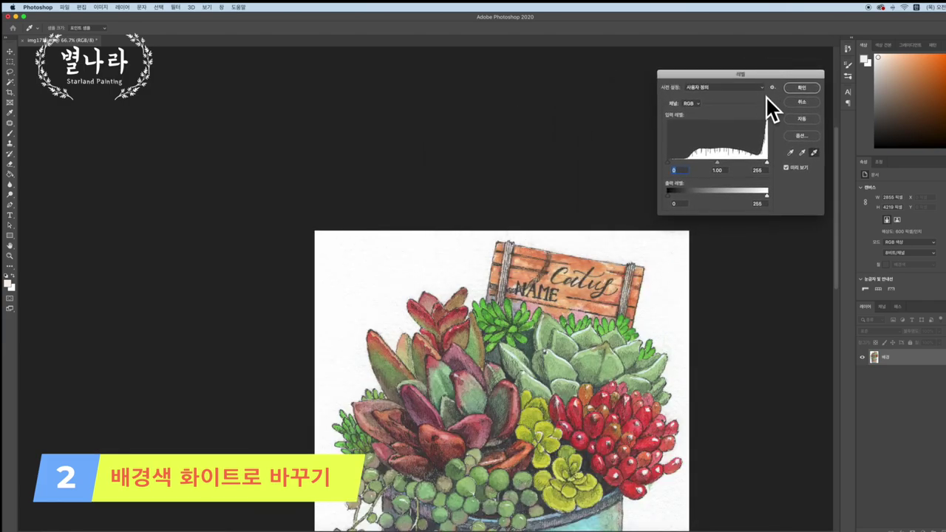
left_click(786, 167)
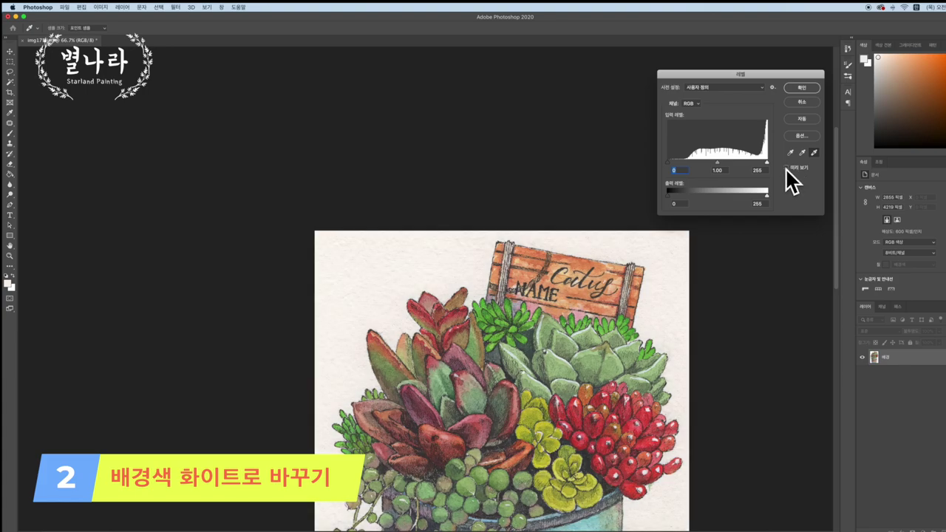
left_click(785, 167)
left_click(785, 167)
left_click(787, 167)
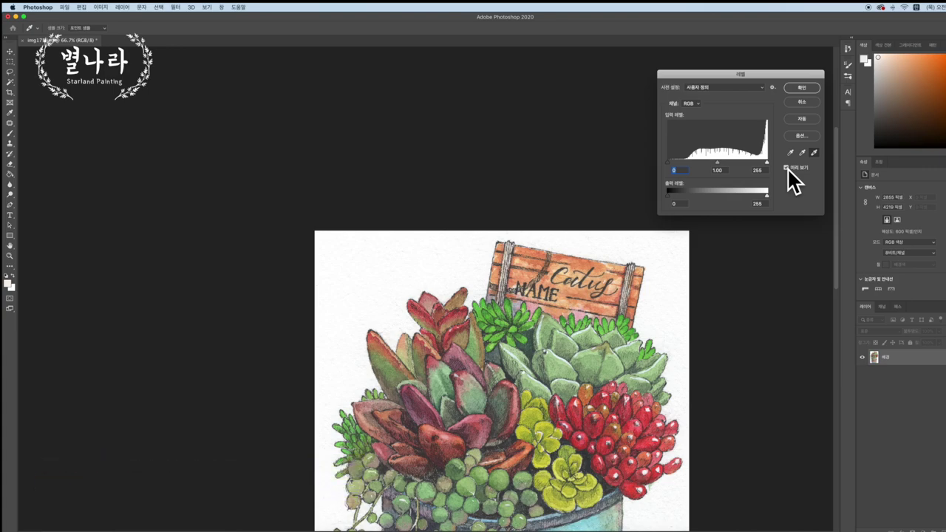
- Try lowering the highlight input level to about 242 to clear the paper grain, then restore it to 255
key("super+equal")
key("super+equal")
key("super+equal")
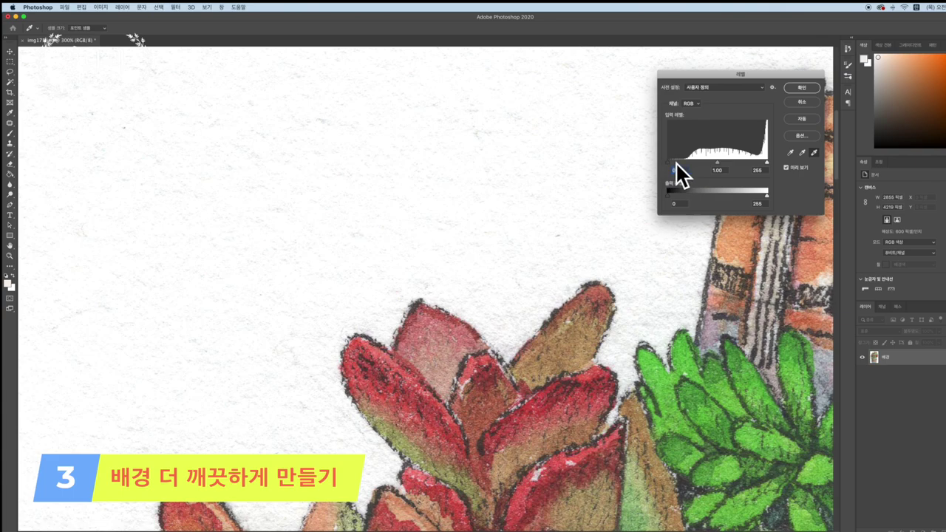
left_click_drag(675, 162, 667, 161)
mouse_move(768, 163)
left_mouse_down()
mouse_move(753, 163)
mouse_move(769, 163)
left_mouse_up()
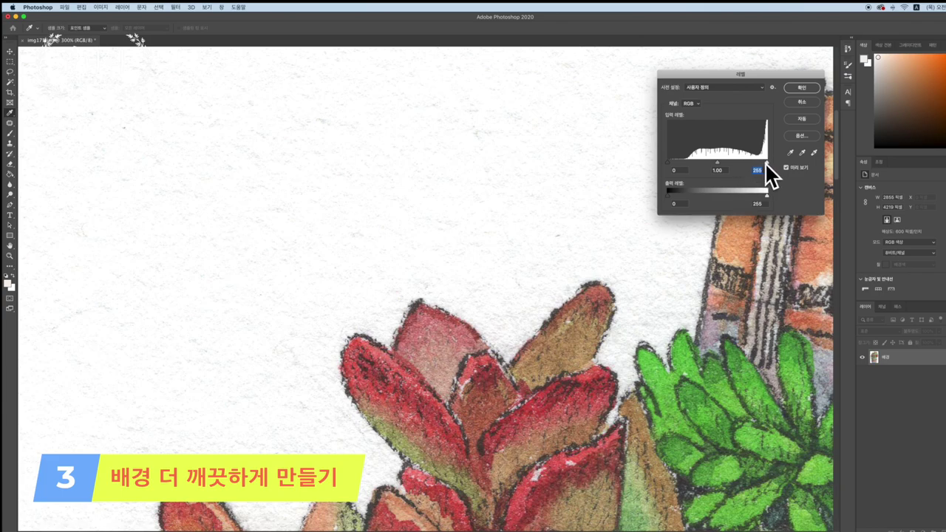
left_click_drag(767, 162, 762, 163)
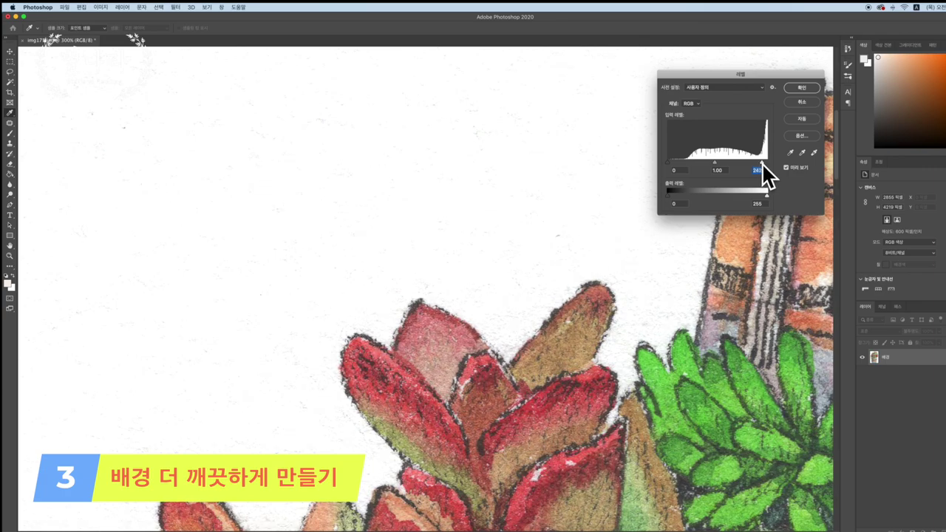
left_click_drag(763, 163, 768, 162)
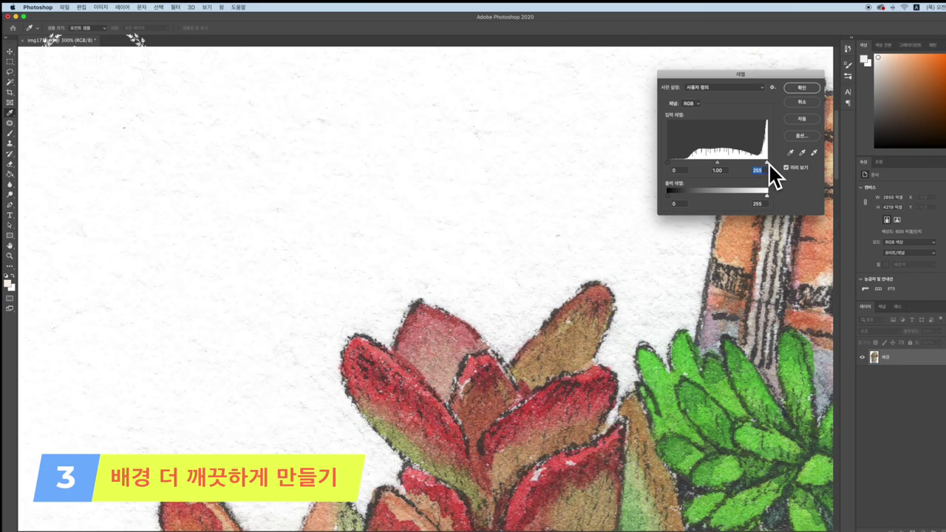
- Set the highlight input level to 241 and the shadow input level to 15 in the Levels adjustment
key("super+minus")
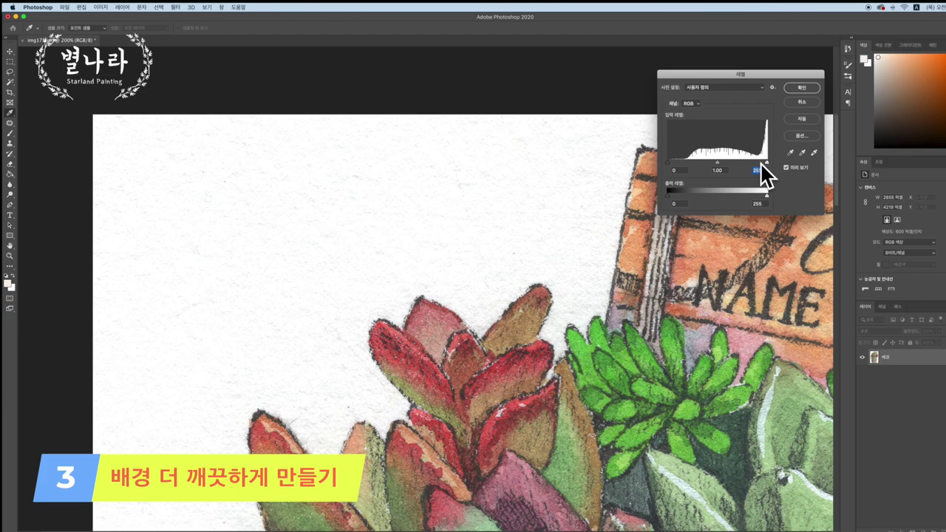
mouse_move(767, 162)
left_mouse_down()
mouse_move(747, 164)
mouse_move(765, 162)
left_mouse_up()
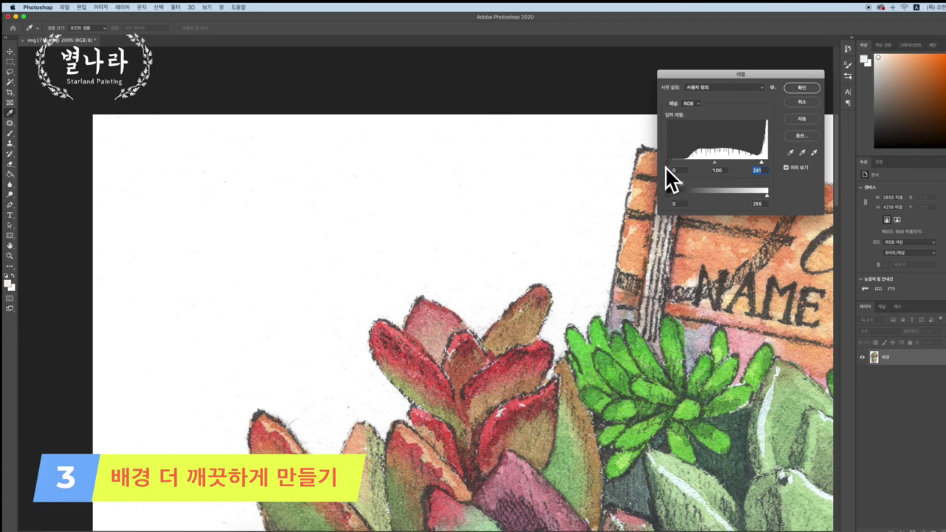
key("super+minus")
key("super+minus")
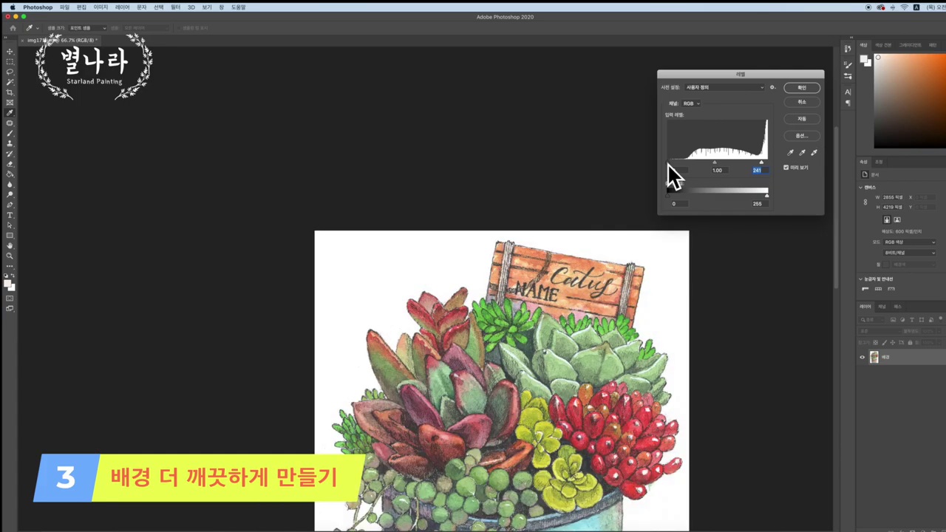
mouse_move(483, 296)
left_mouse_down()
mouse_move(441, 243)
mouse_move(417, 148)
left_mouse_up()
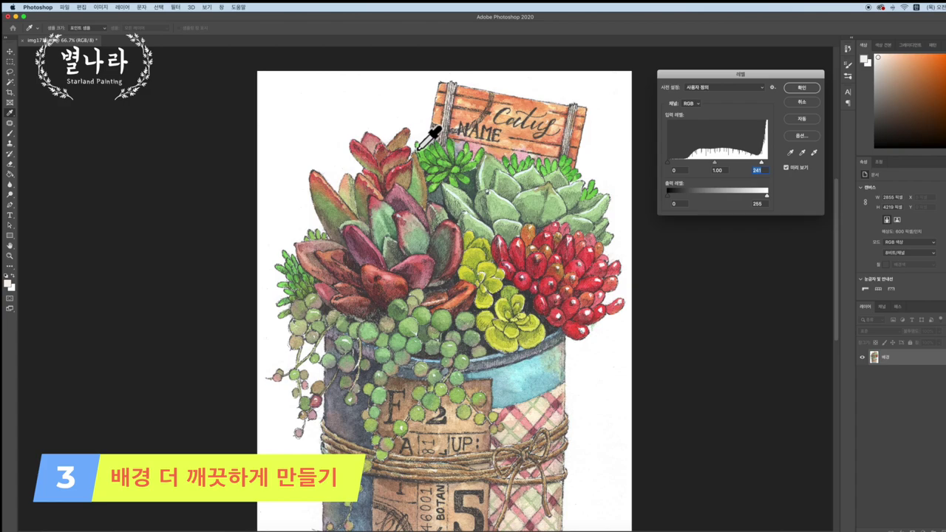
key("super+minus")
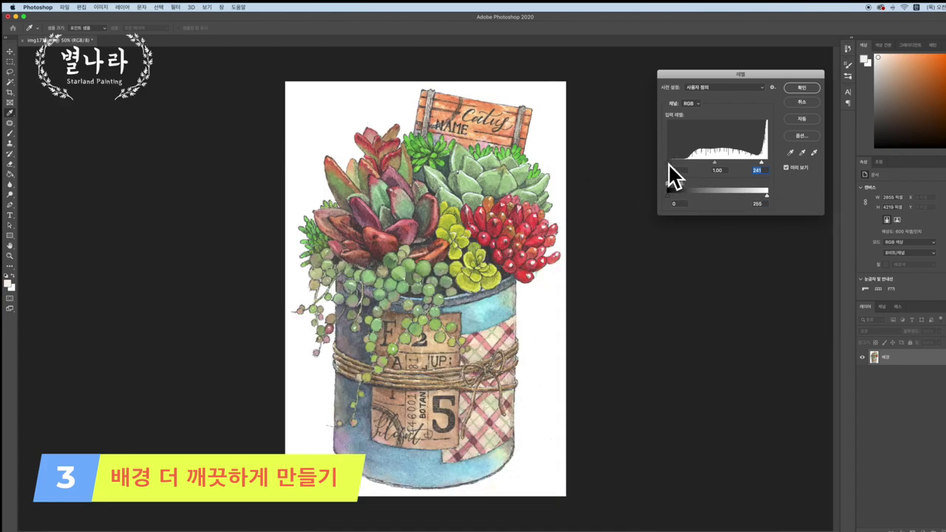
mouse_move(669, 163)
left_mouse_down()
mouse_move(701, 161)
mouse_move(675, 161)
left_mouse_up()
left_click_drag(668, 162, 673, 161)
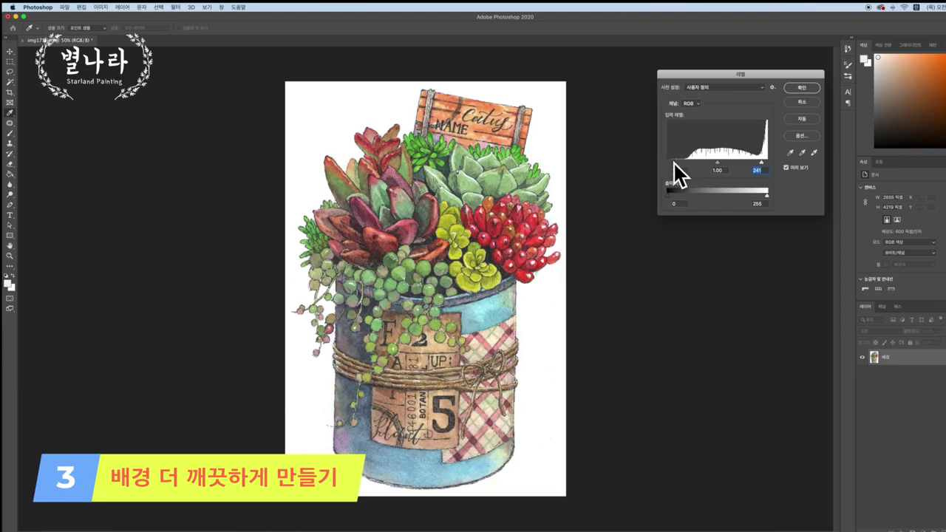
left_click(674, 162)
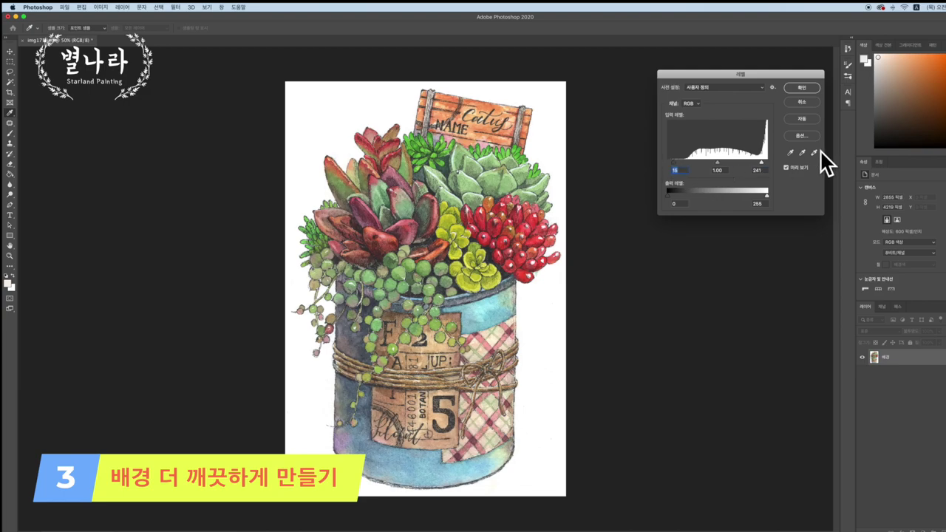
- Compare the image with the preview off and on, and apply the Levels adjustment
left_click(787, 168)
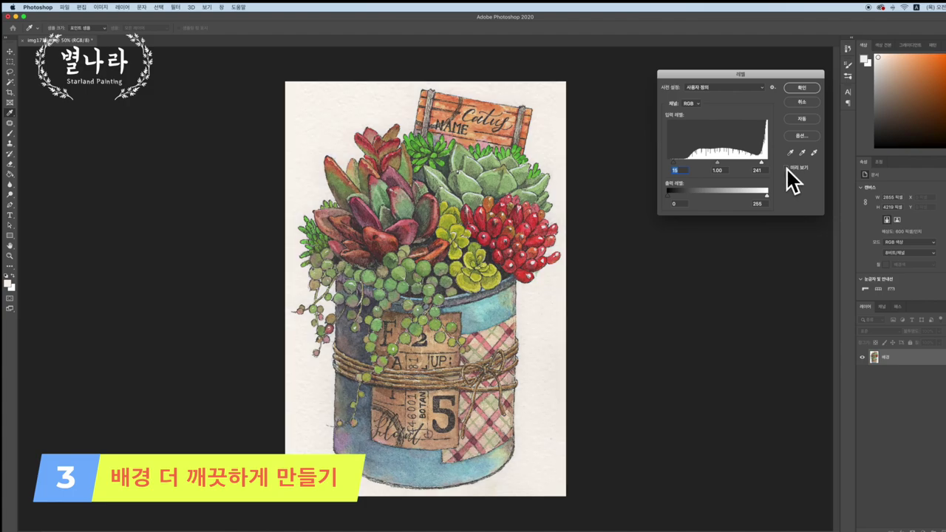
left_click(785, 167)
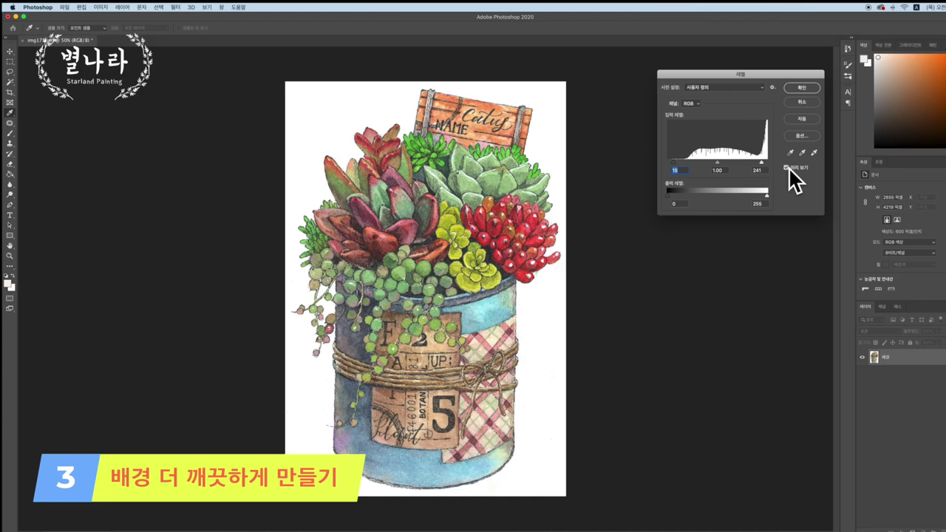
left_click(813, 88)
- Show the rulers and place a vertical guide along the can's left edge
key("c")
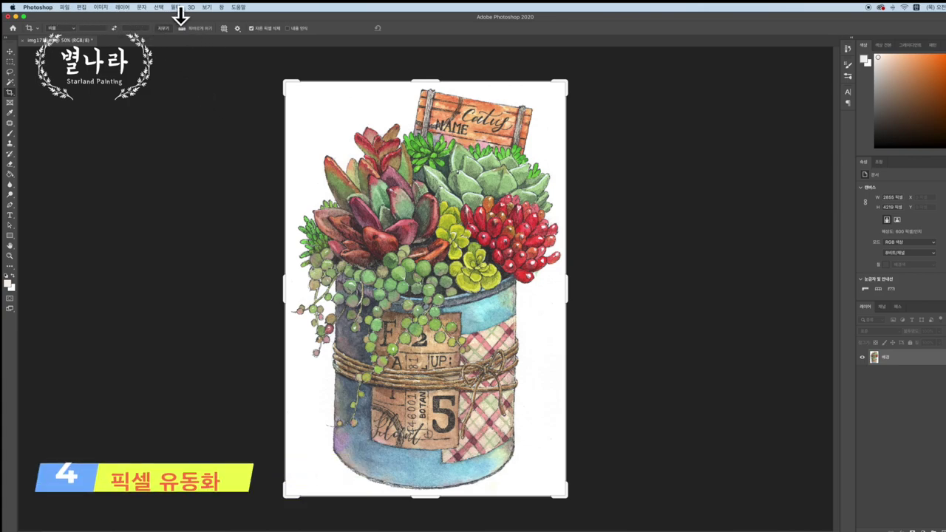
left_click(207, 6)
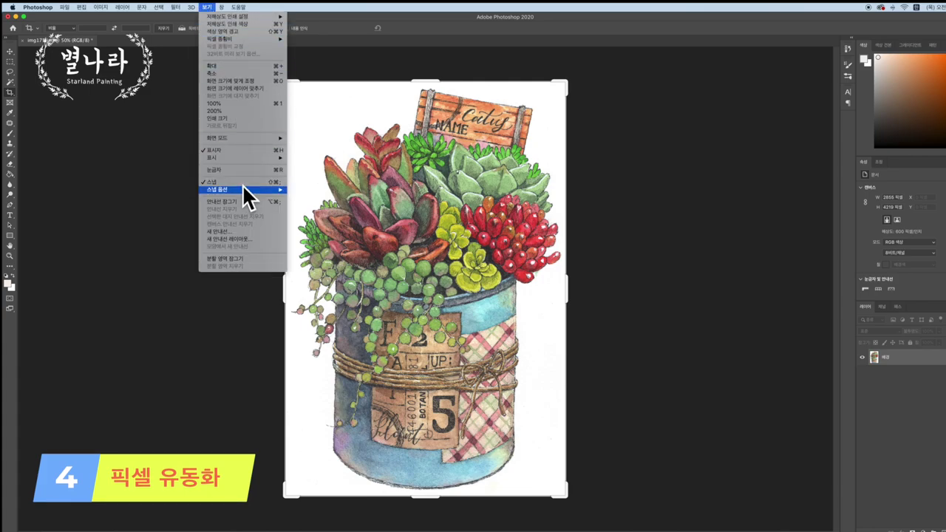
left_click(216, 169)
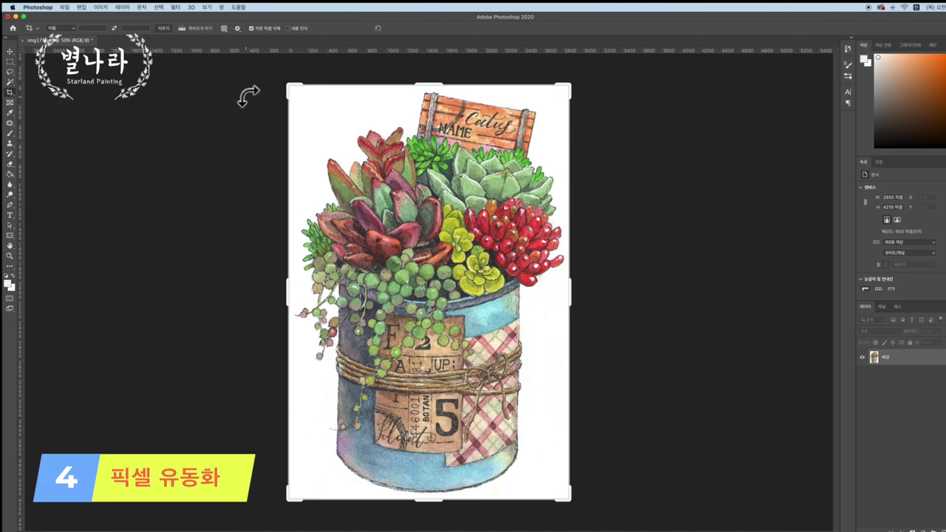
key("v")
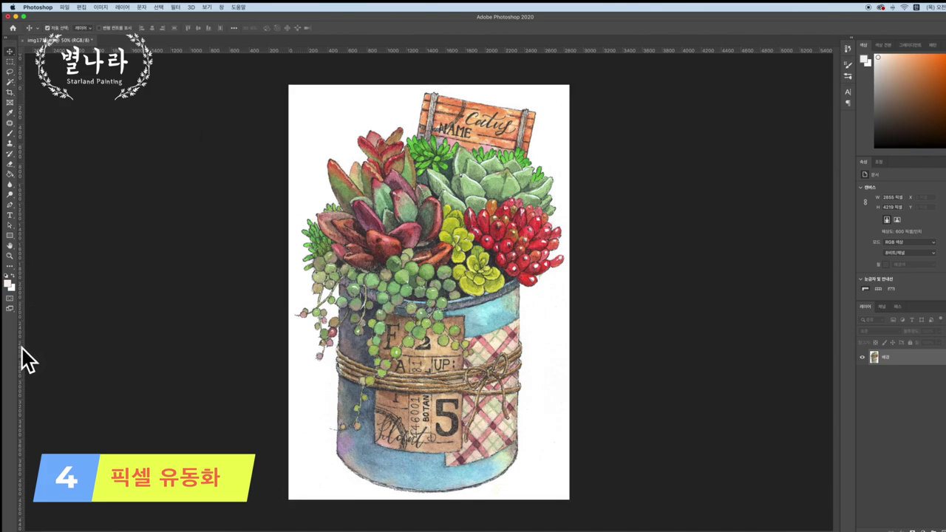
left_click_drag(21, 349, 339, 386)
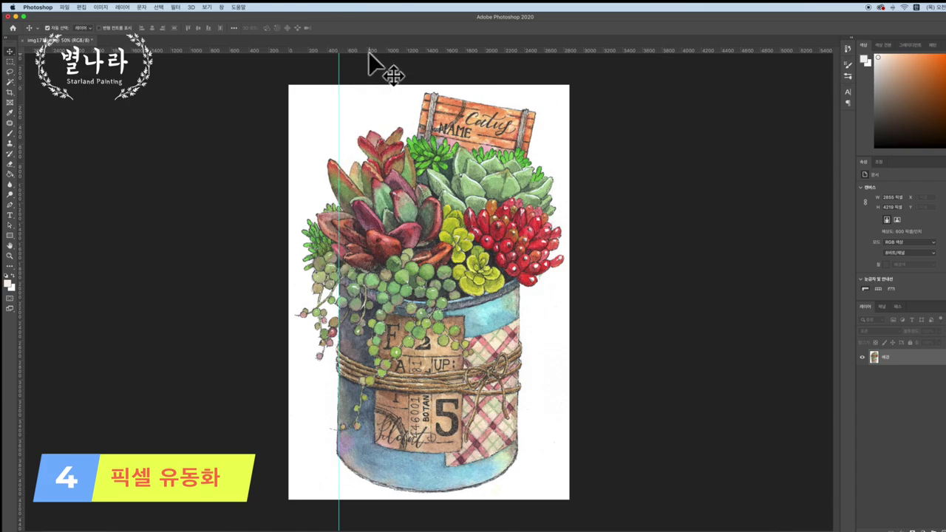
mouse_move(370, 52)
left_mouse_down()
mouse_move(374, 131)
mouse_move(365, 47)
left_mouse_up()
left_click_drag(22, 409, 21, 464)
- Open the Liquify filter, set the warp brush size to about 500, and nudge the can's lower left edge
key("super")
key("super+shift+x")
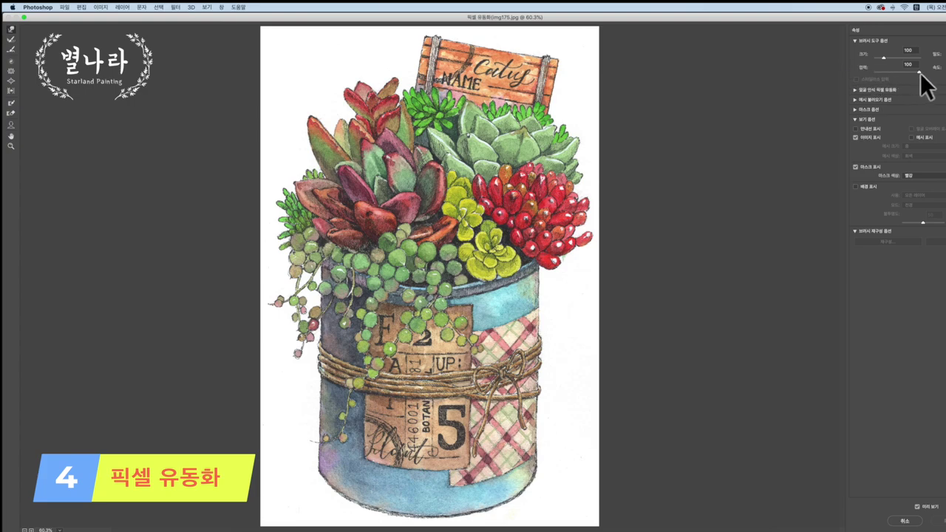
left_click_drag(917, 72, 912, 71)
key("bracketright")
key("bracketleft")
key("bracketleft")
key("bracketleft")
key("bracketleft")
key("bracketleft")
key("bracketleft")
key("bracketright")
key("bracketright")
key("bracketright")
left_click_drag(315, 452, 303, 484)
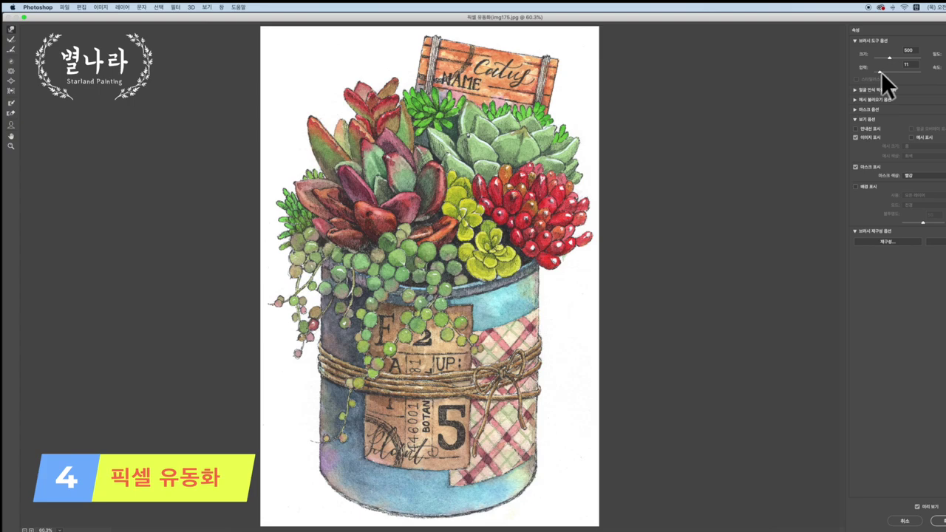
- Set the brush pressure to 57, try a warp on the can's lower left side, and undo it
left_click_drag(896, 71, 901, 71)
left_click_drag(369, 425, 343, 432)
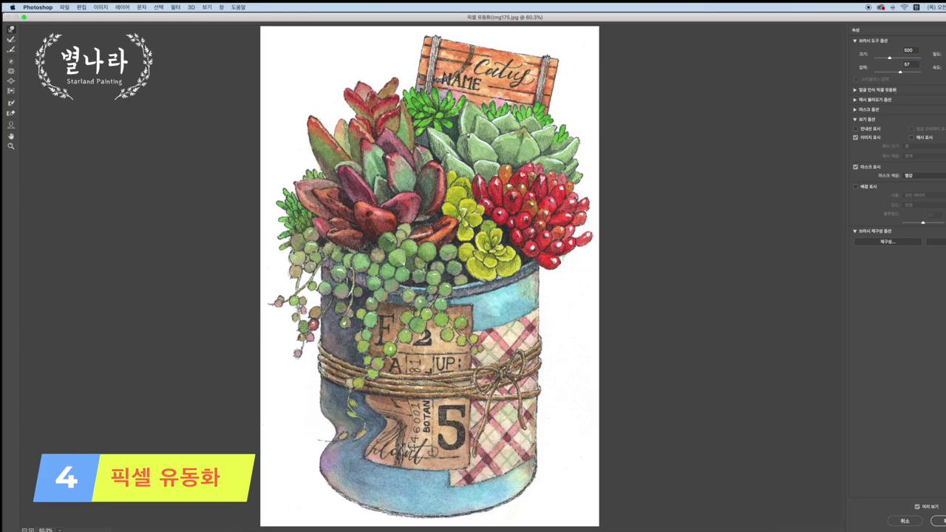
key("super+z")
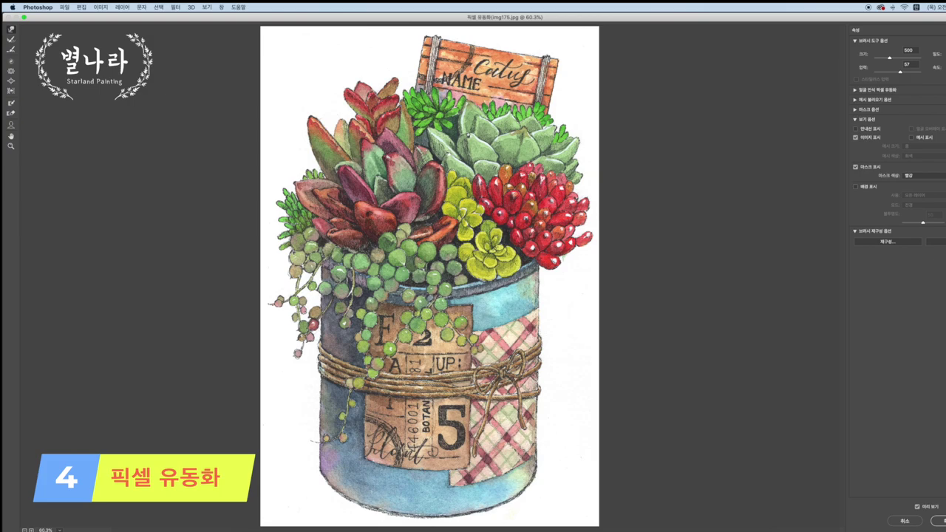
- Compare the painting with the Liquify preview off and on, and apply the filter
left_click(901, 64)
left_click(917, 507)
left_click(917, 507)
left_click(917, 508)
left_click(918, 508)
left_click(937, 522)
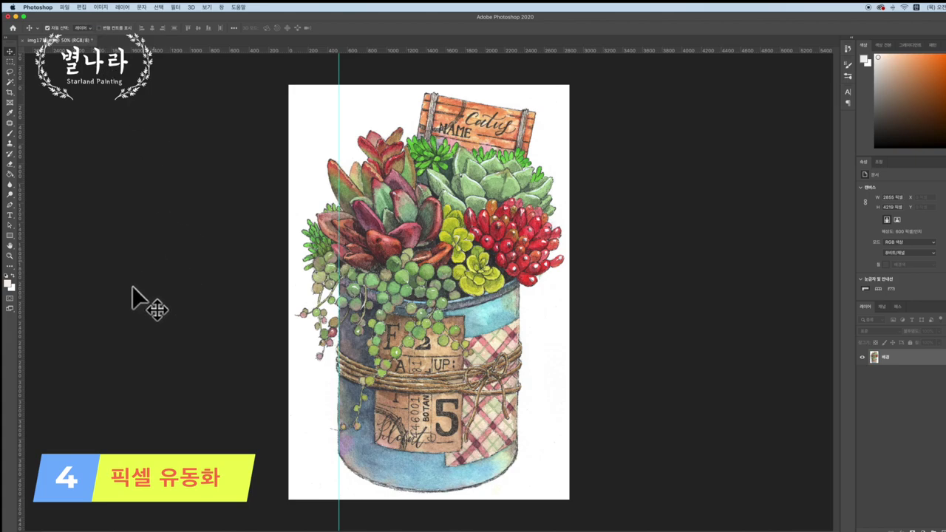
- Remove the vertical guide from the canvas and convert the image to CMYK color mode
left_click_drag(340, 145, 18, 161)
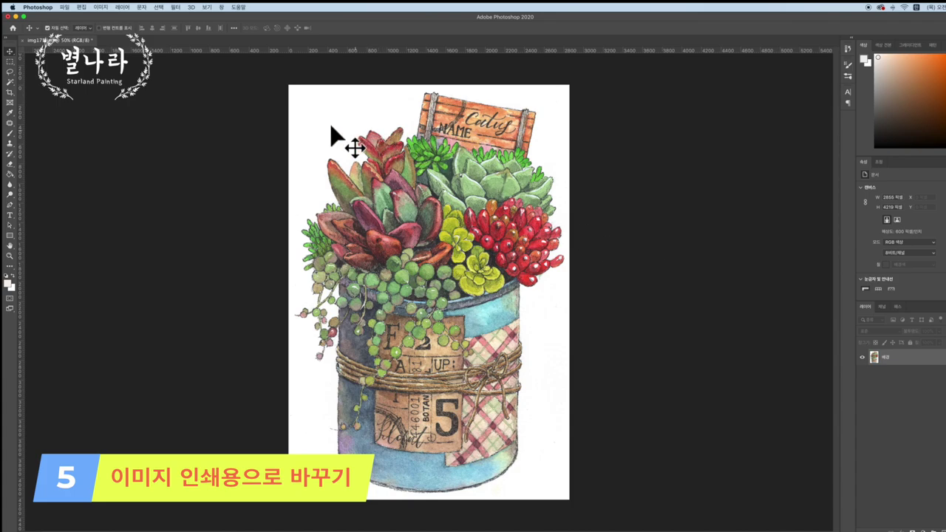
left_click(102, 8)
mouse_move(105, 17)
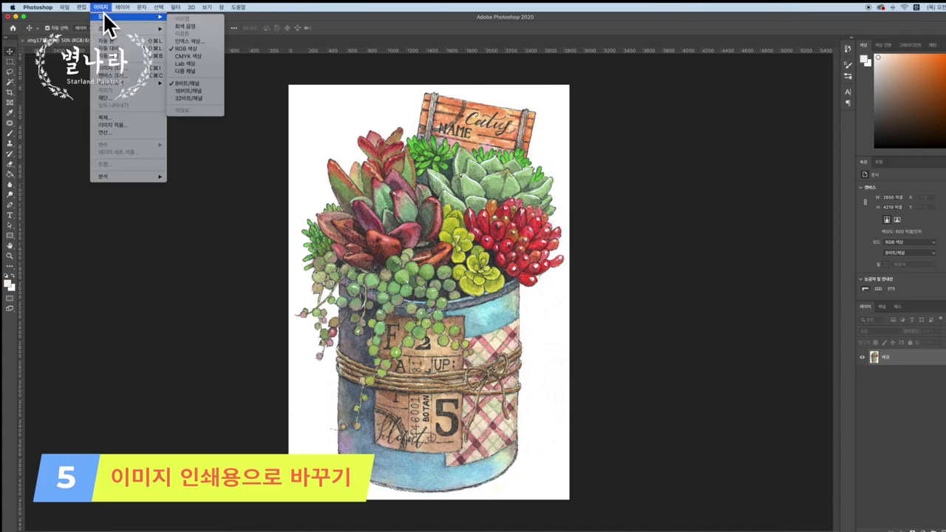
left_click(189, 57)
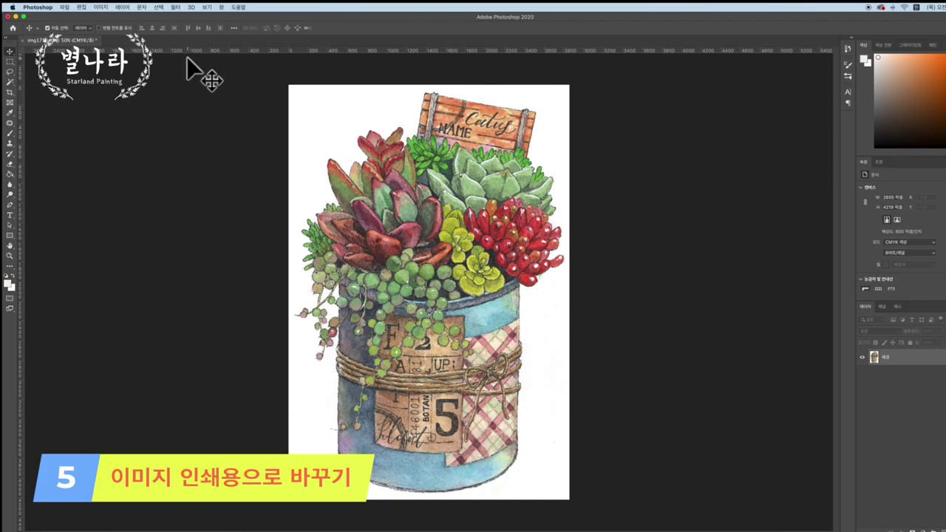
- Open the Brightness/Contrast adjustment and set both brightness and contrast to 4
left_click(104, 10)
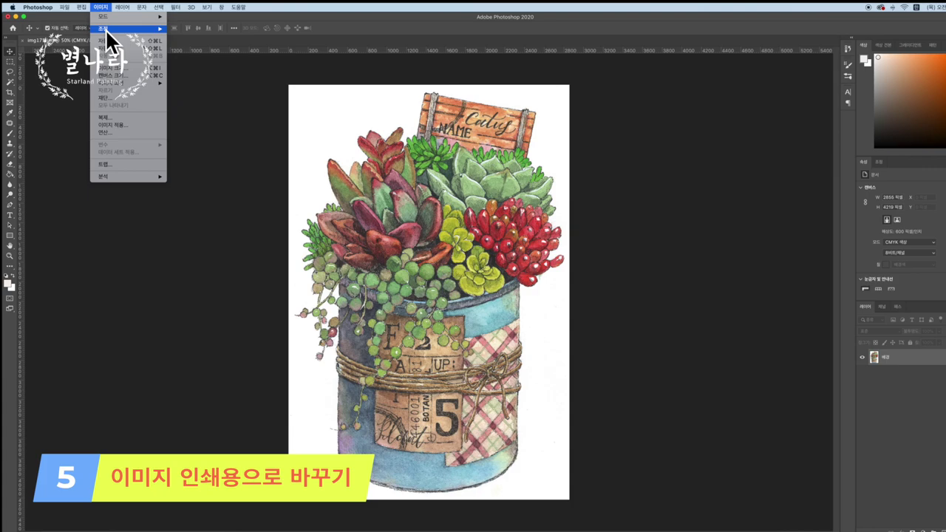
mouse_move(117, 28)
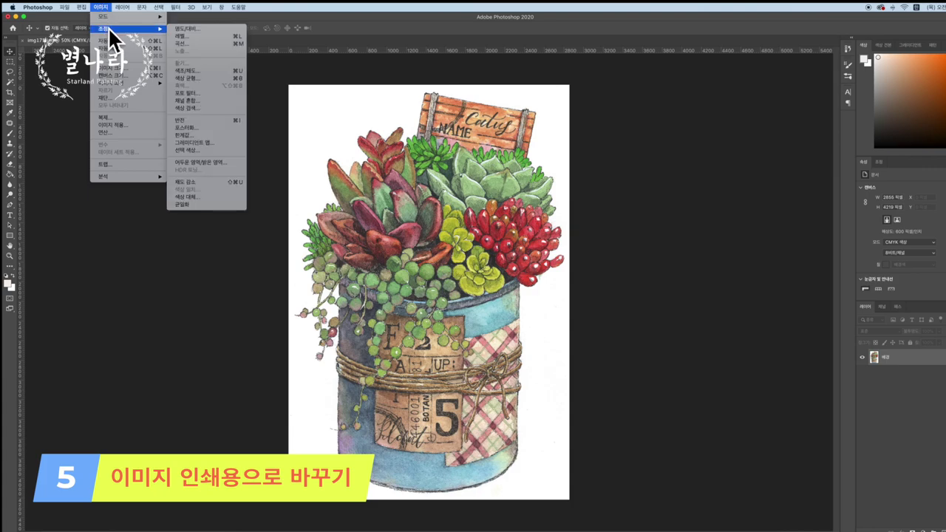
left_click(187, 28)
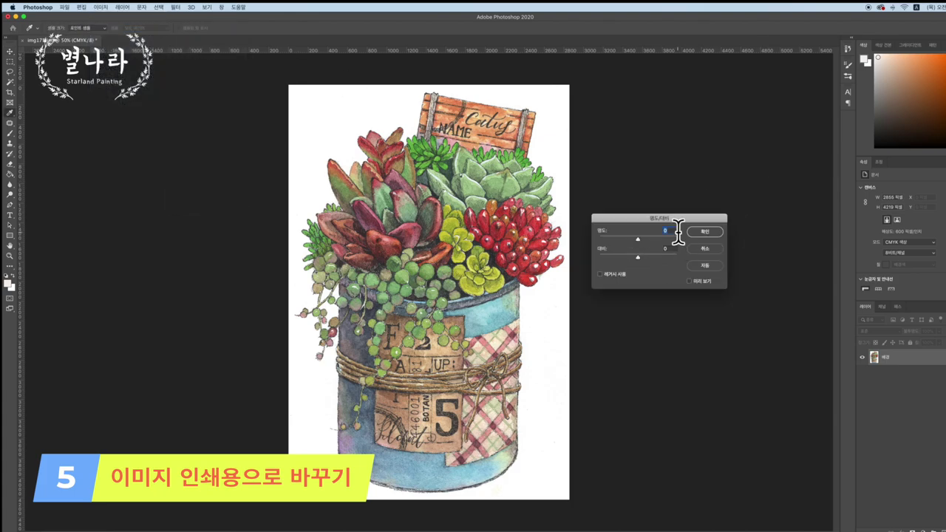
type("4")
key("Tab")
type("4")
- Compare the painting with the Brightness/Contrast preview off and on, and apply the adjustment
left_click(690, 280)
left_click(689, 281)
left_click(689, 281)
left_click(689, 281)
left_click(690, 281)
left_click(704, 232)
key("v")
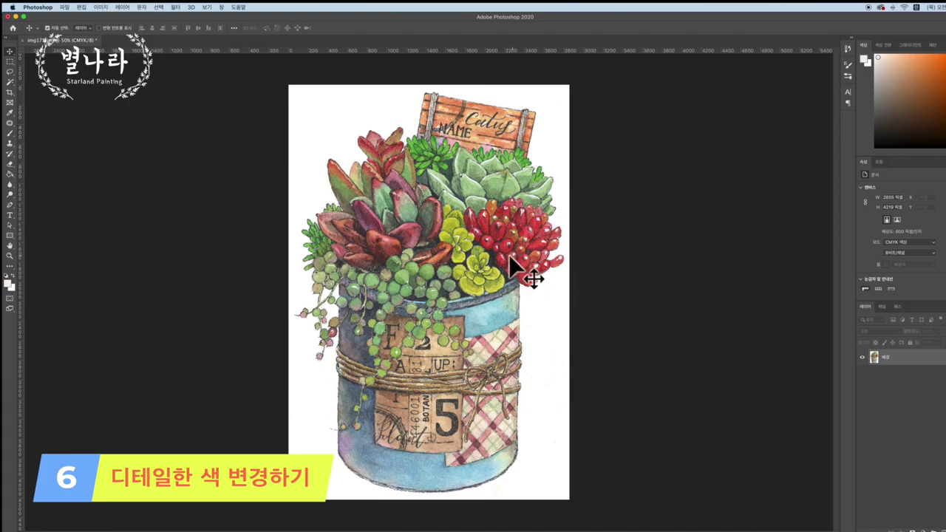
- Open the Selective Color adjustment and try lowering the cyan amount in the reds
left_click(102, 8)
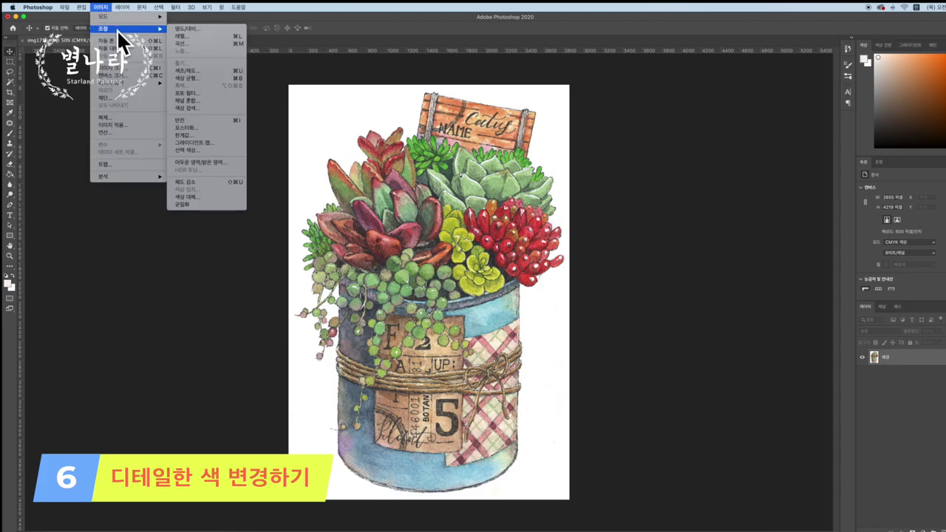
mouse_move(105, 28)
left_click(191, 149)
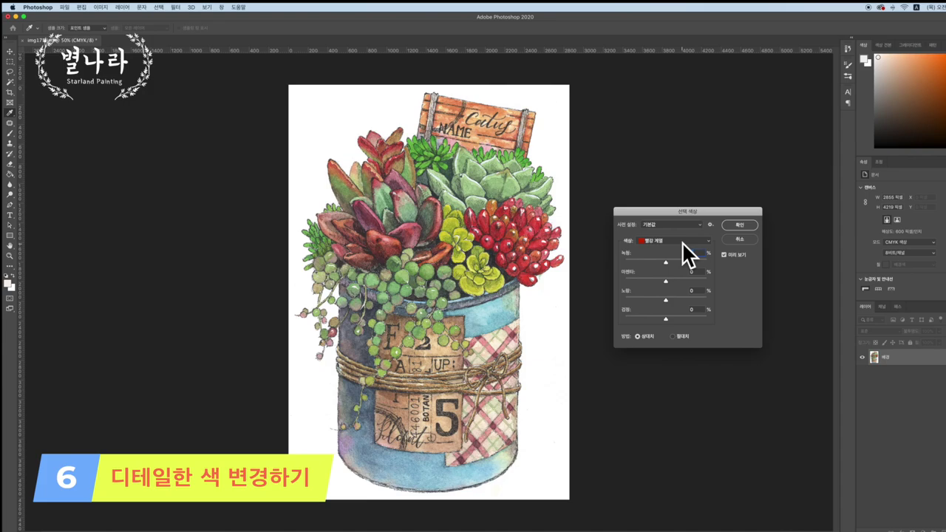
left_click(683, 241)
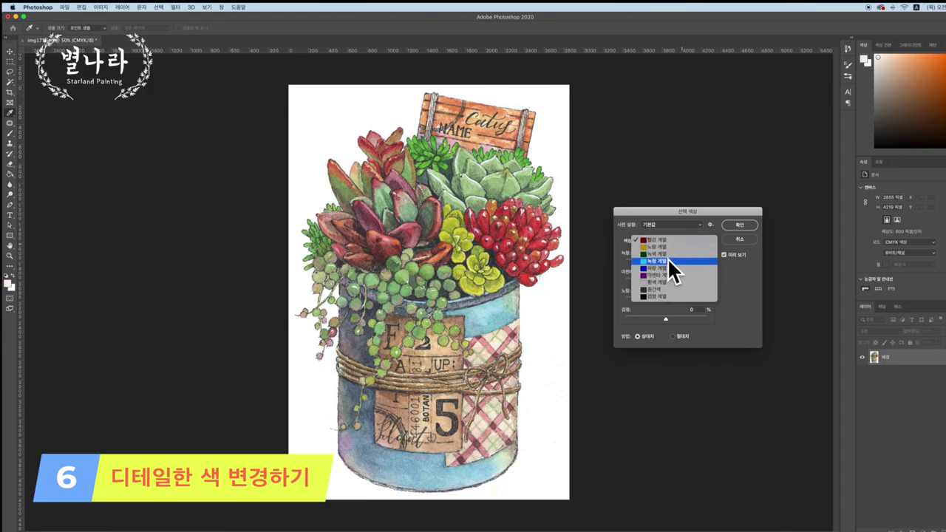
left_click(662, 240)
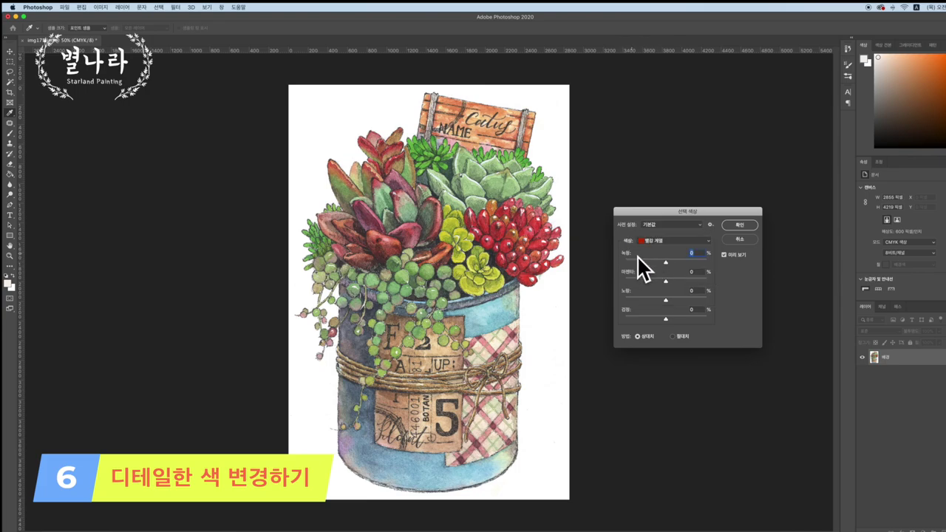
left_click_drag(666, 262, 643, 261)
- Switch Selective Color to the yellows and the blues, try shifting the blues' cyan both ways, reset it to 0, and cancel the adjustment
left_click(684, 241)
left_click(670, 247)
left_click(688, 240)
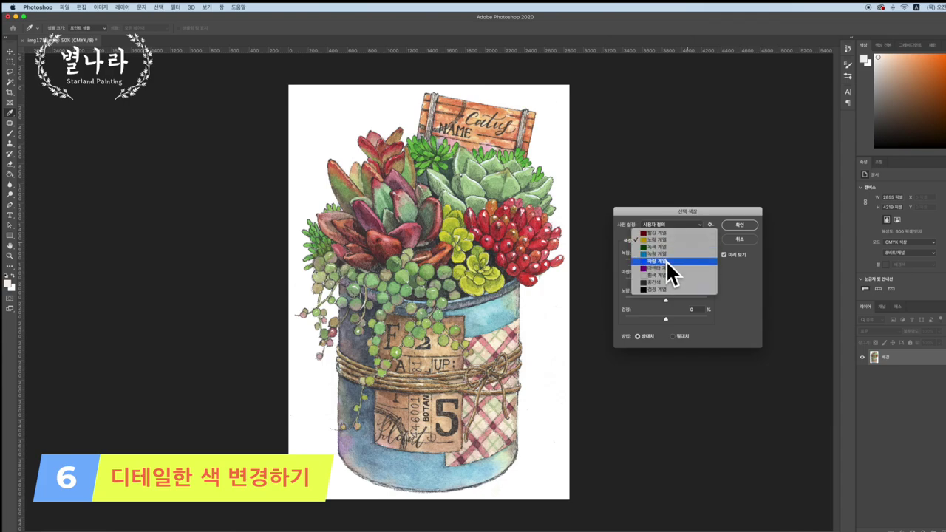
left_click(667, 261)
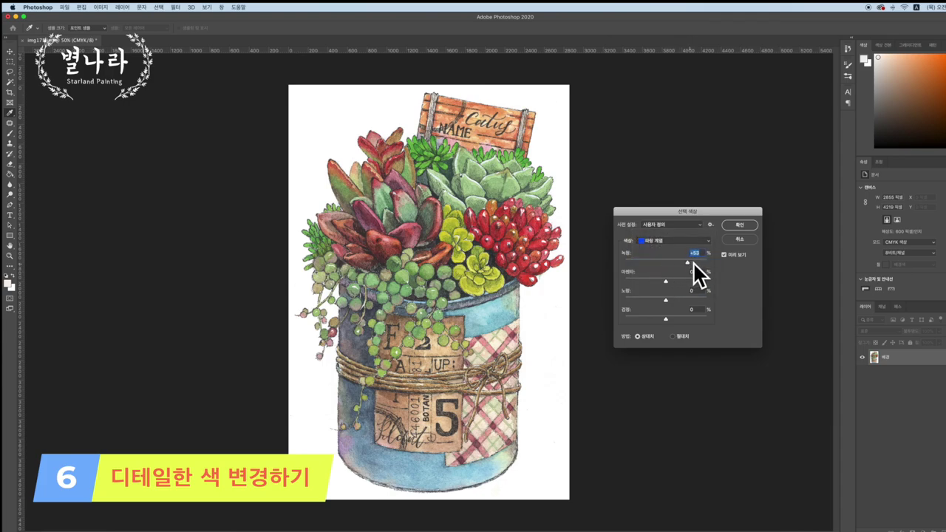
left_click_drag(636, 264, 630, 263)
left_click_drag(702, 265, 709, 265)
type("0")
key("Escape")
key("v")
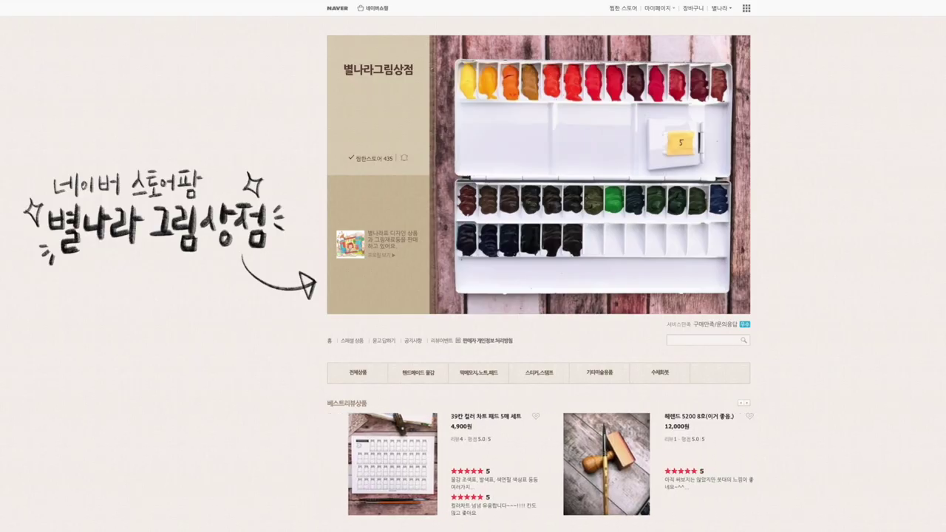
scroll(539, 266, "down", 2)
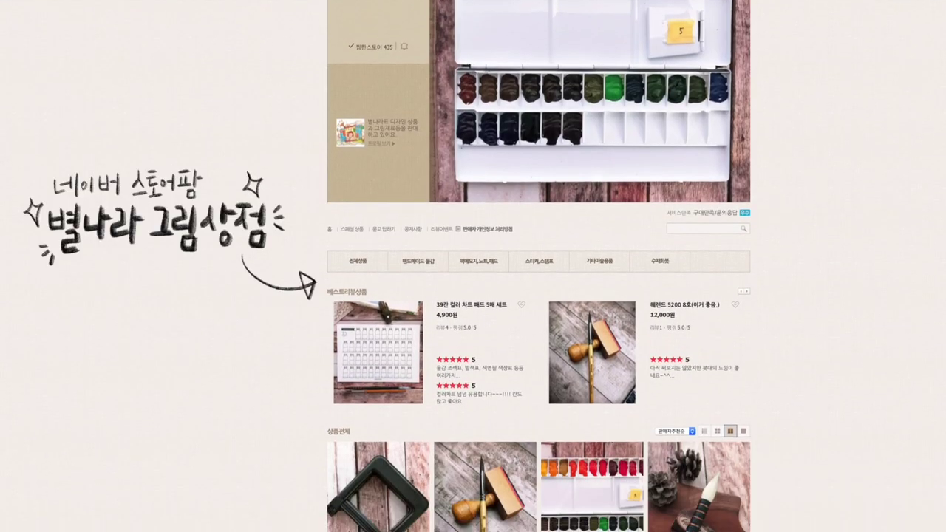
scroll(539, 266, "down", 6)
scroll(539, 266, "down", 5)
scroll(539, 266, "down", 6)
scroll(539, 266, "down", 6)
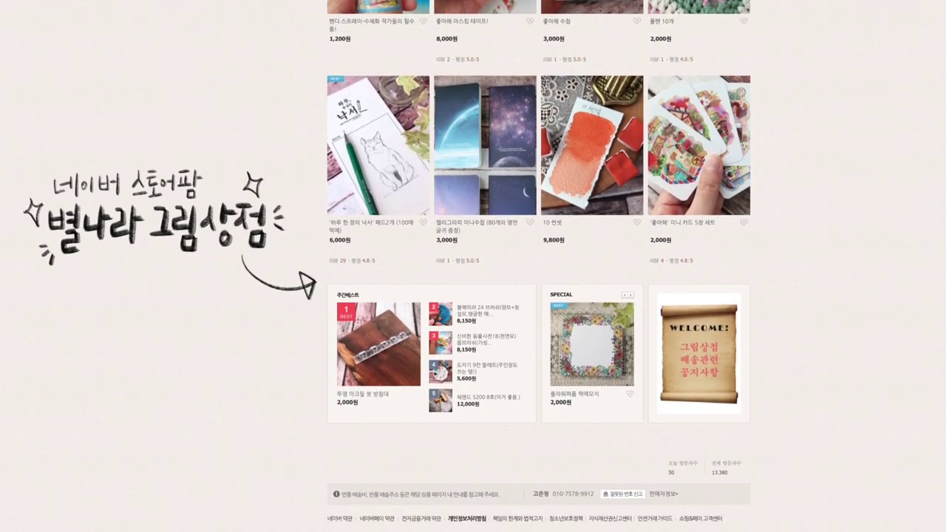